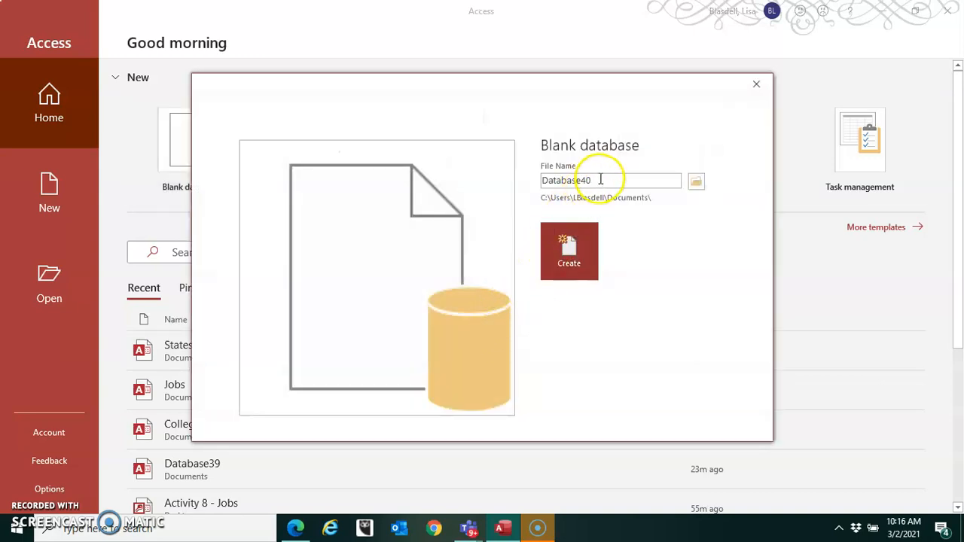
# - Create a blank database named Online Retail Stores
pyautogui.moveTo(532, 178); pyautogui.dragTo(631, 178)
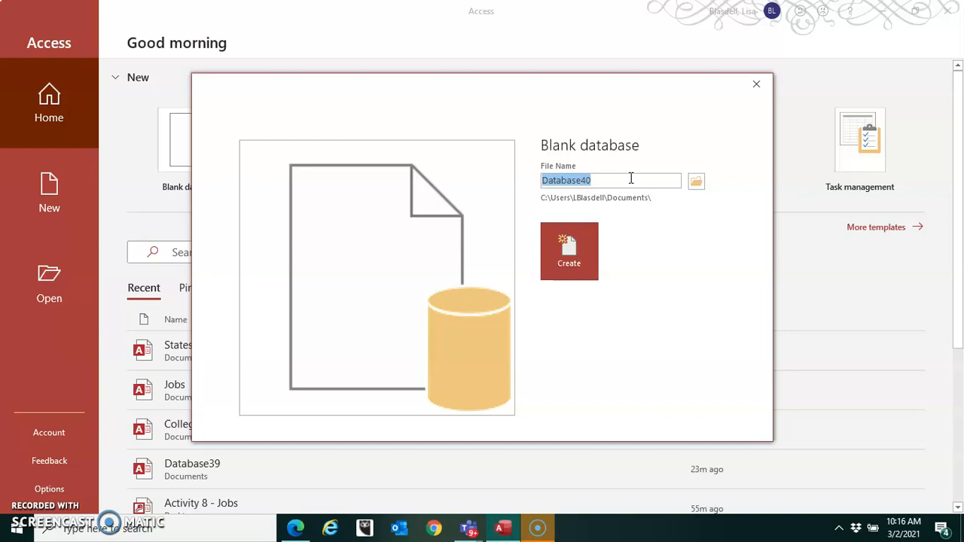
pyautogui.write('Onl')
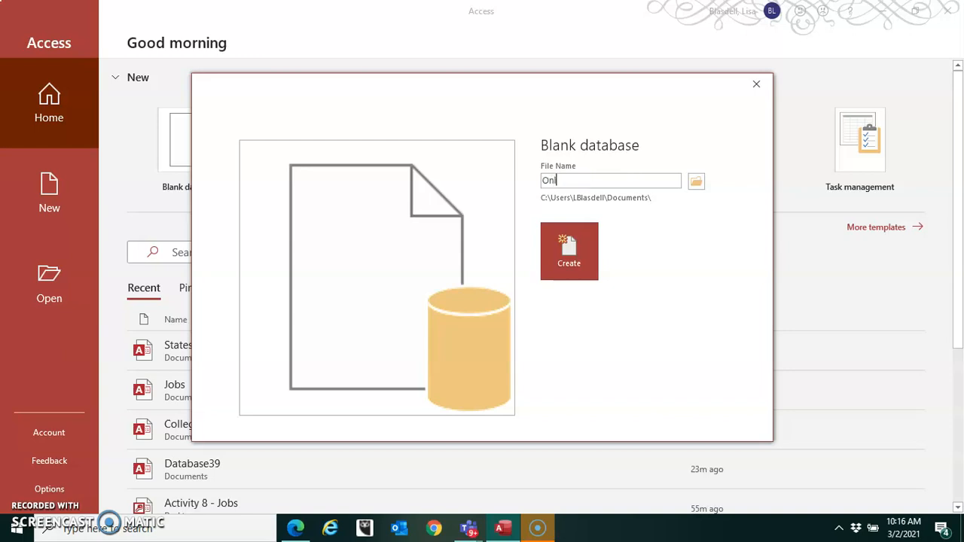
pyautogui.write('ine Retail Stores')
pyautogui.click(579, 257)
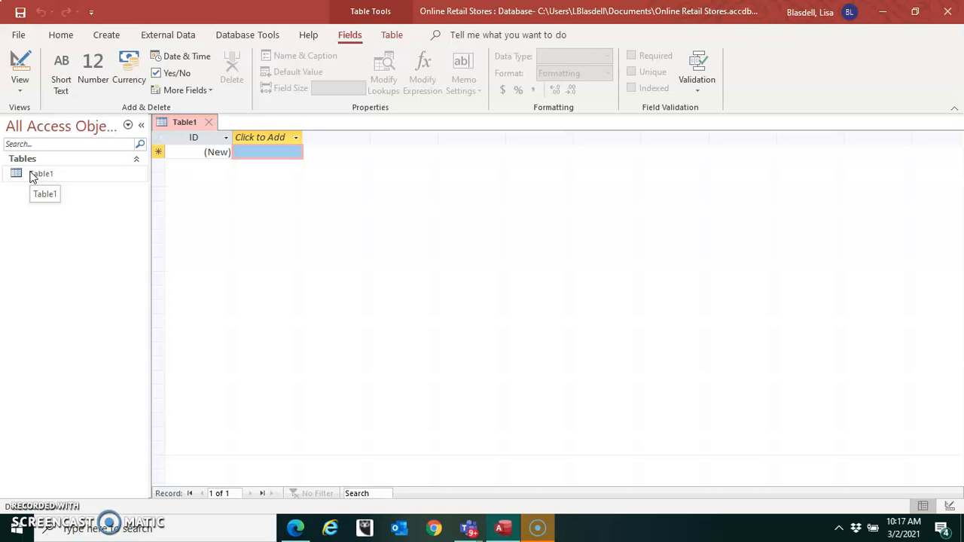
# - Switch Table1 to Design View, saving the table as Retail Stores Headquarters Info
pyautogui.click(32, 175)
pyautogui.click(20, 95)
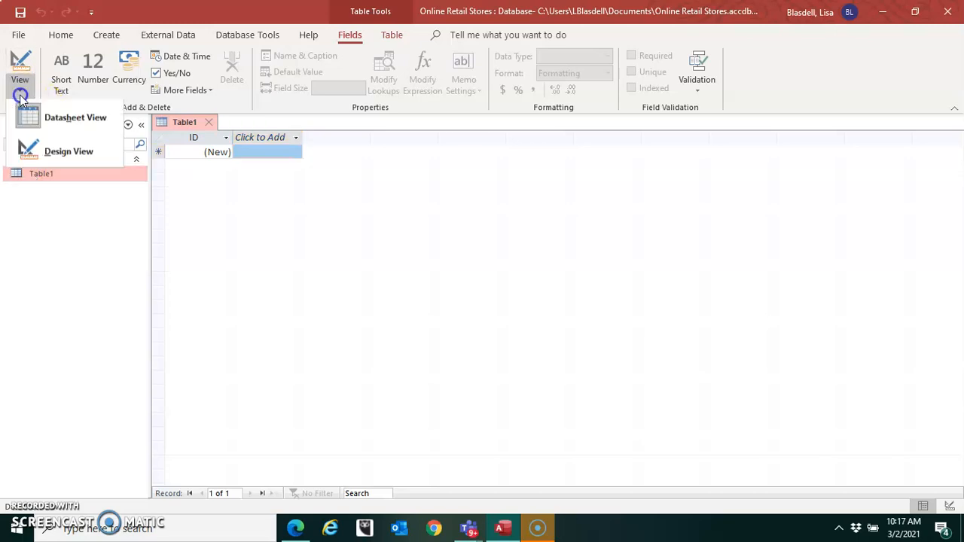
pyautogui.click(52, 162)
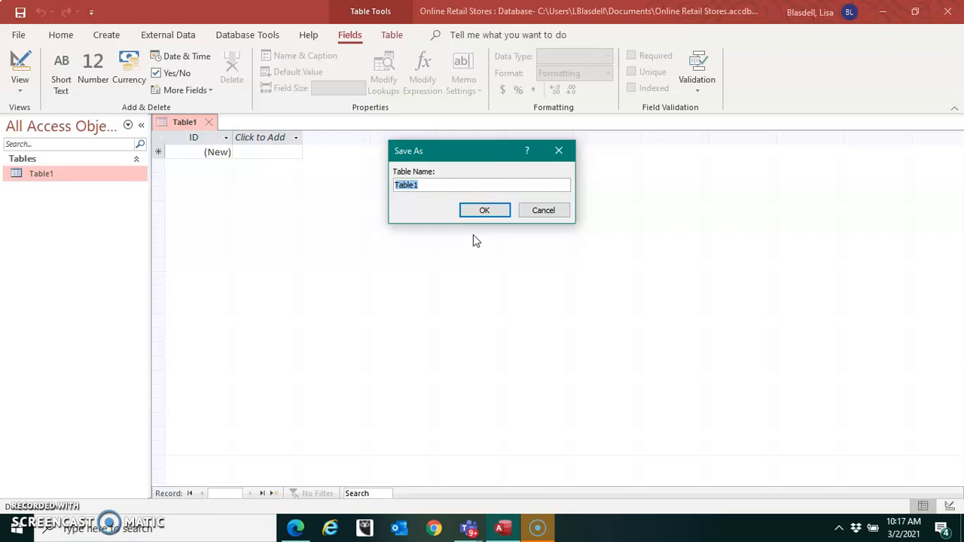
pyautogui.write('Retail Stores Headquarters Info')
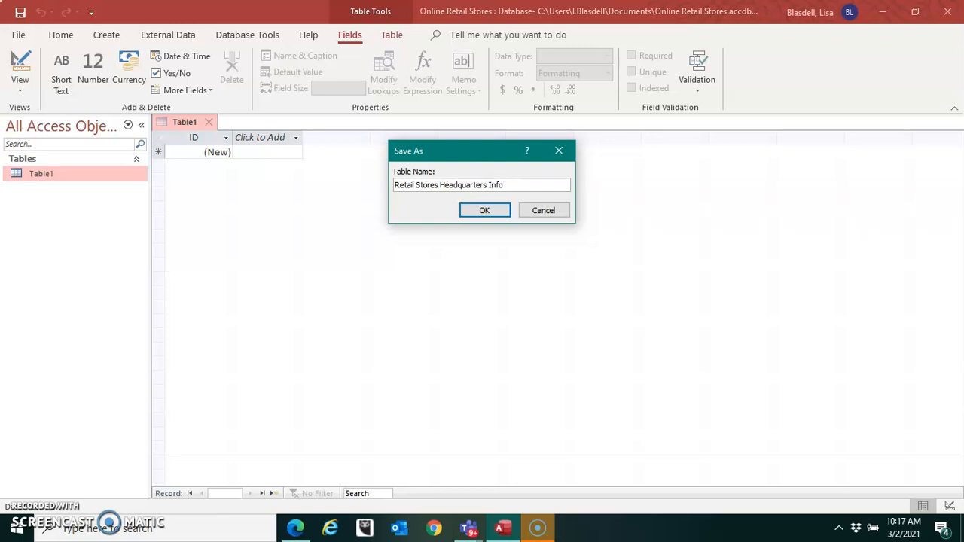
pyautogui.click(483, 212)
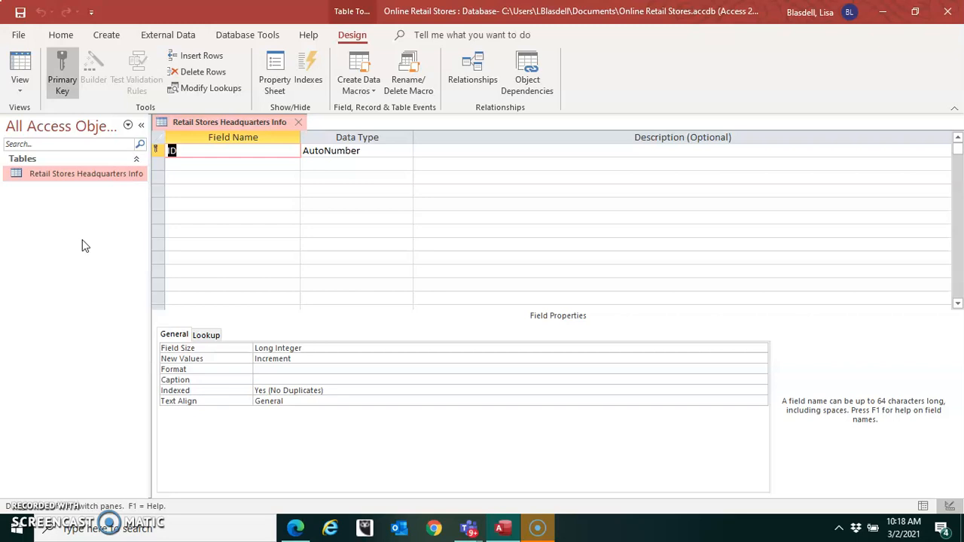
# - Add a Store Name field with the Short Text data type below the ID field
pyautogui.click(191, 166)
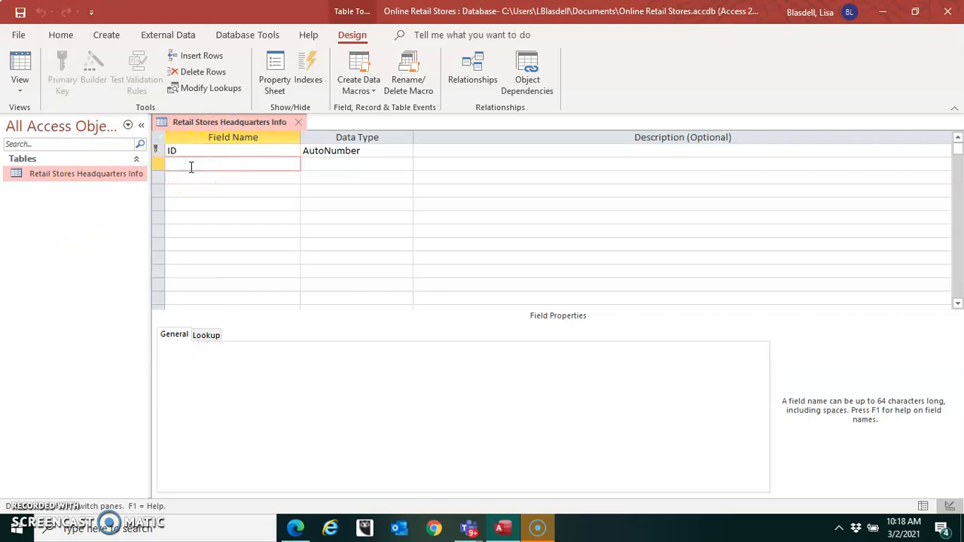
pyautogui.write('StoreName')
pyautogui.press('Tab')
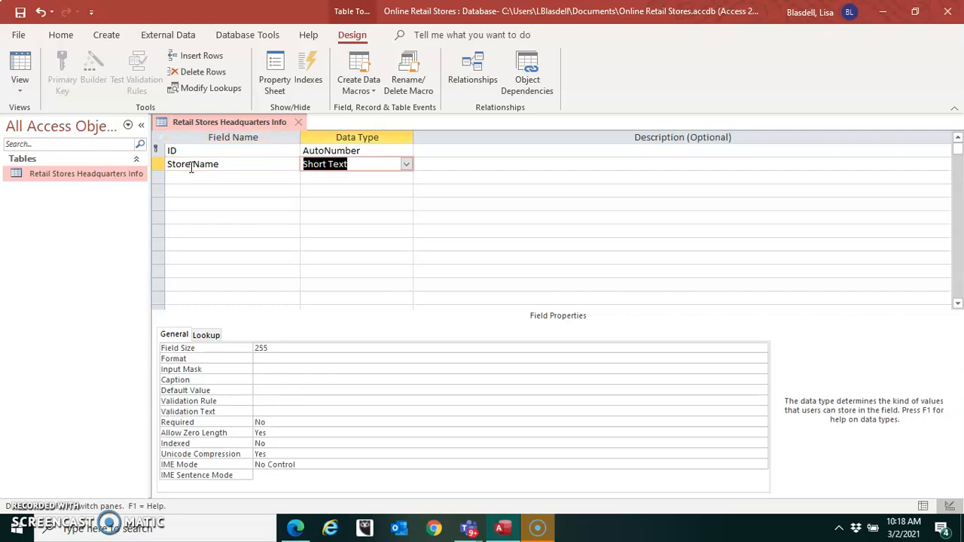
pyautogui.press('Tab')
pyautogui.press('Tab')
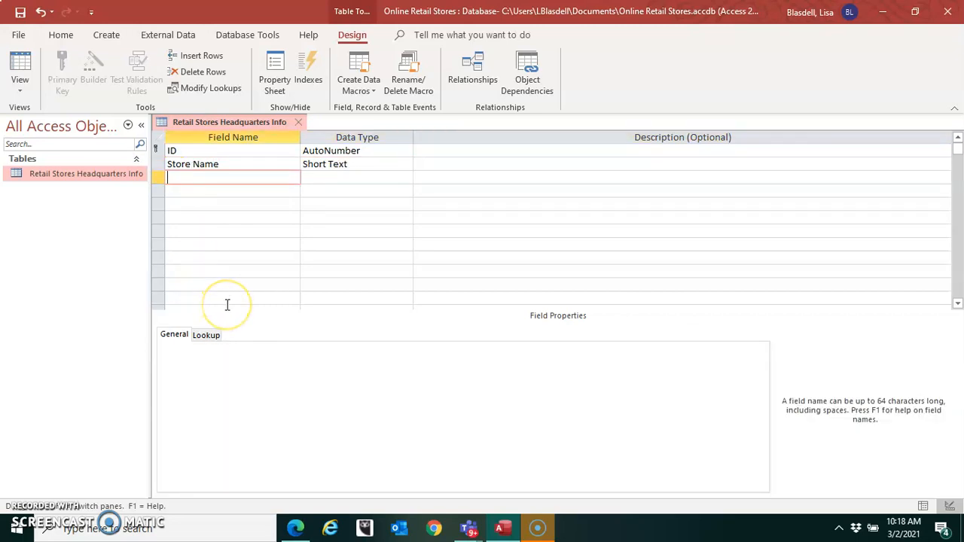
# - Add a Street Address field with the Short Text data type below Store Name
pyautogui.write('Street Address')
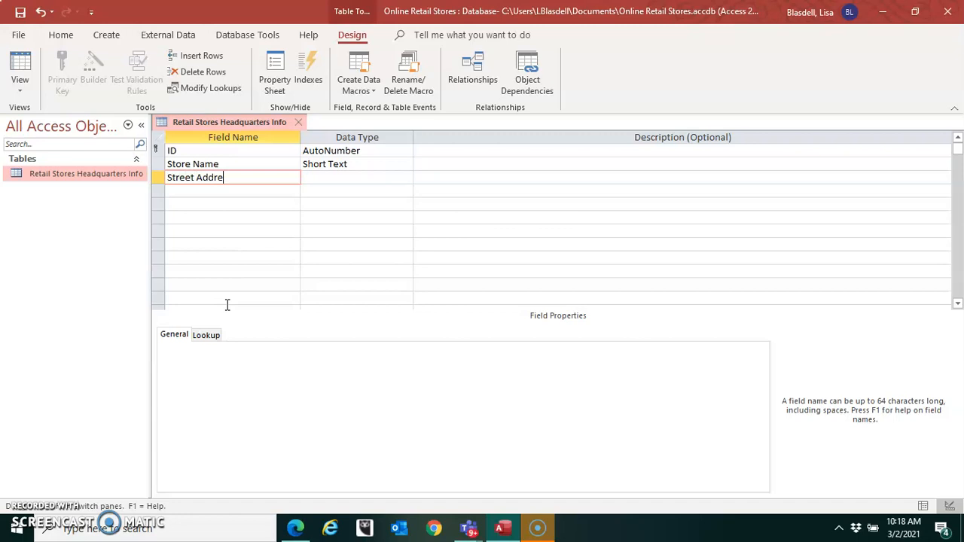
pyautogui.press('Tab')
# - Add a City field with the Short Text data type below Street Address
pyautogui.press('Tab')
pyautogui.press('Tab')
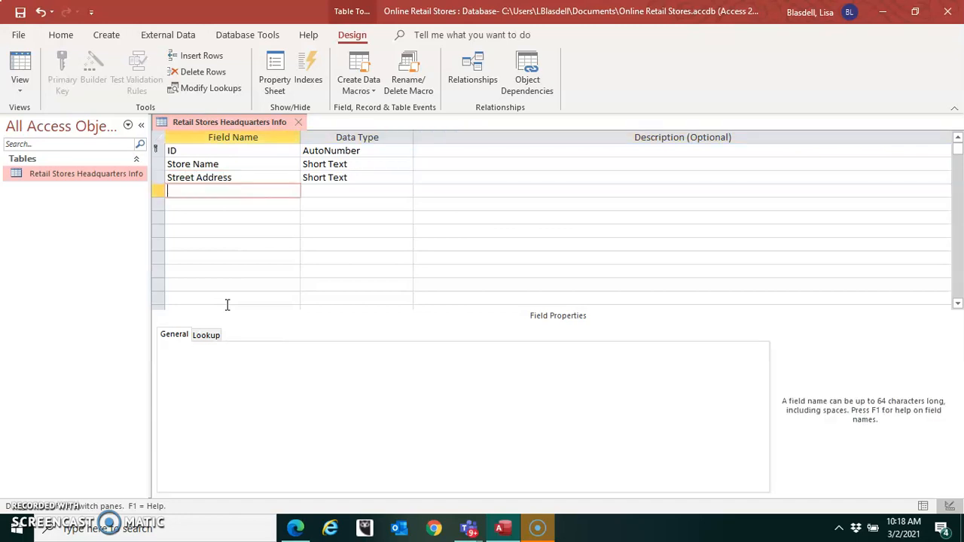
pyautogui.write('City')
pyautogui.press('Tab')
pyautogui.press('Tab')
pyautogui.press('Tab')
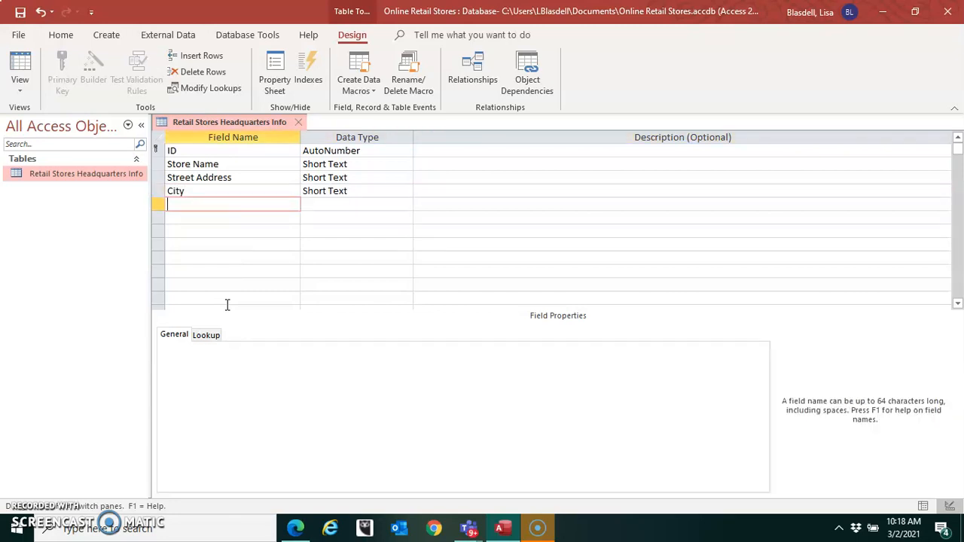
# - Add a State field with the Short Text data type below City
pyautogui.write('State')
pyautogui.press('Tab')
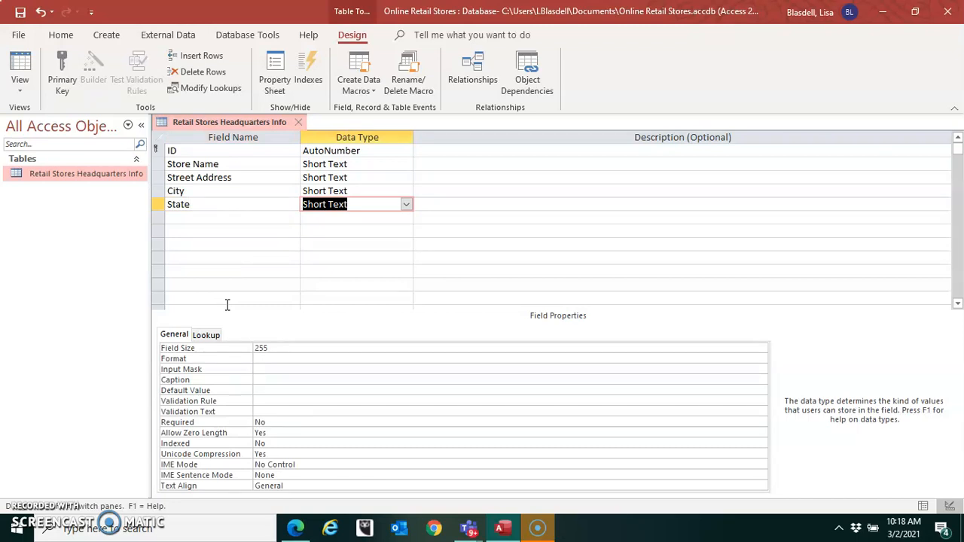
pyautogui.press('Tab')
pyautogui.press('Tab')
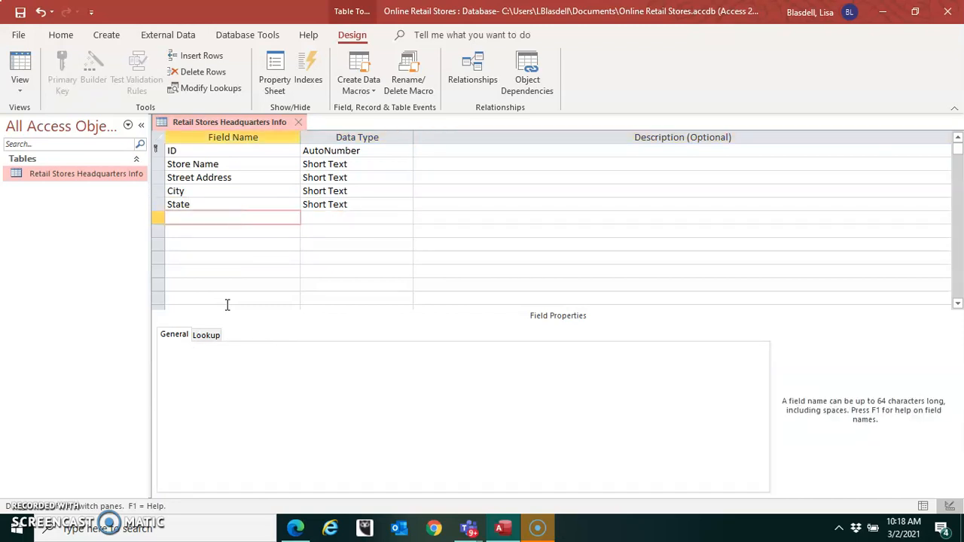
# - Add a Zip field with the Short Text data type below State
pyautogui.write('Zip')
pyautogui.press('Tab')
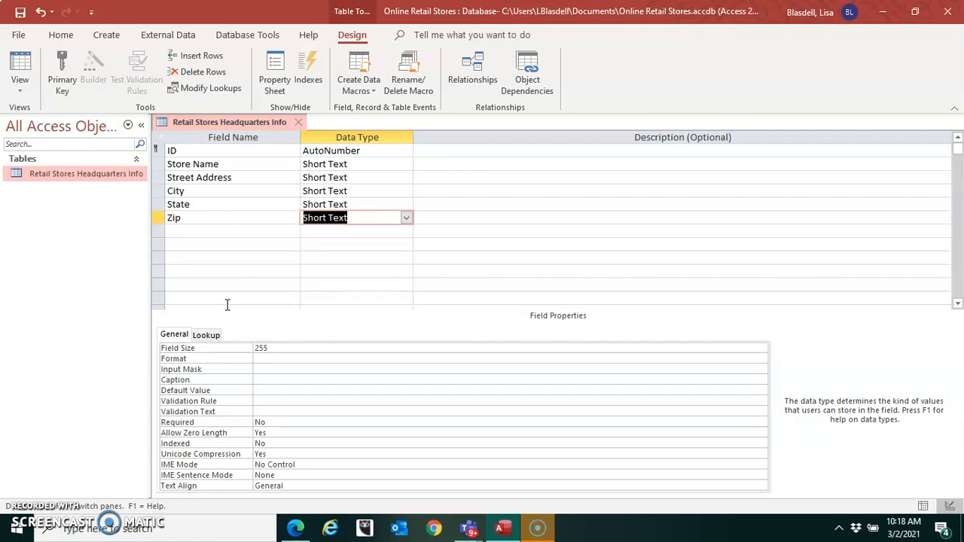
pyautogui.press('Tab')
# - Add a Phone Number field with the Short Text data type below Zip
pyautogui.press('Tab')
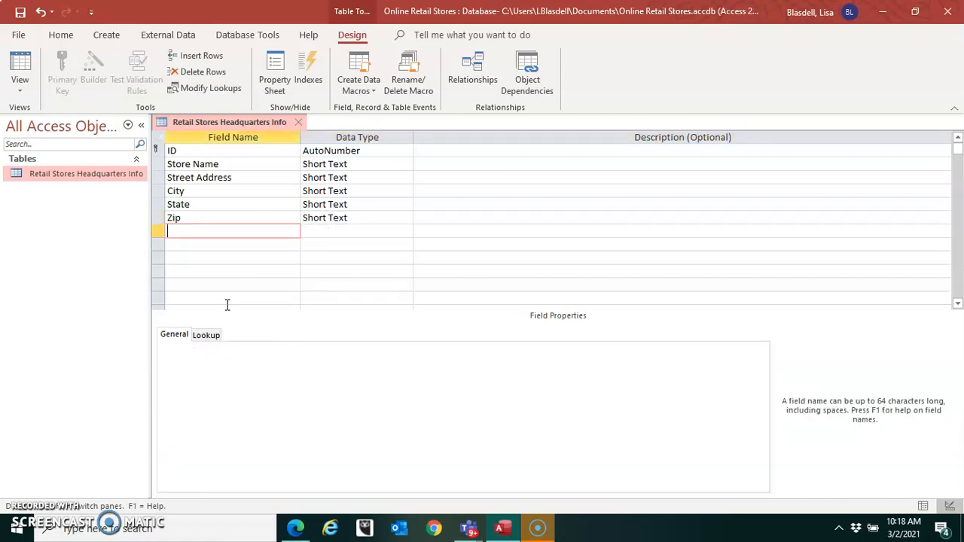
pyautogui.write('Phone Number')
pyautogui.press('Tab')
pyautogui.press('Tab')
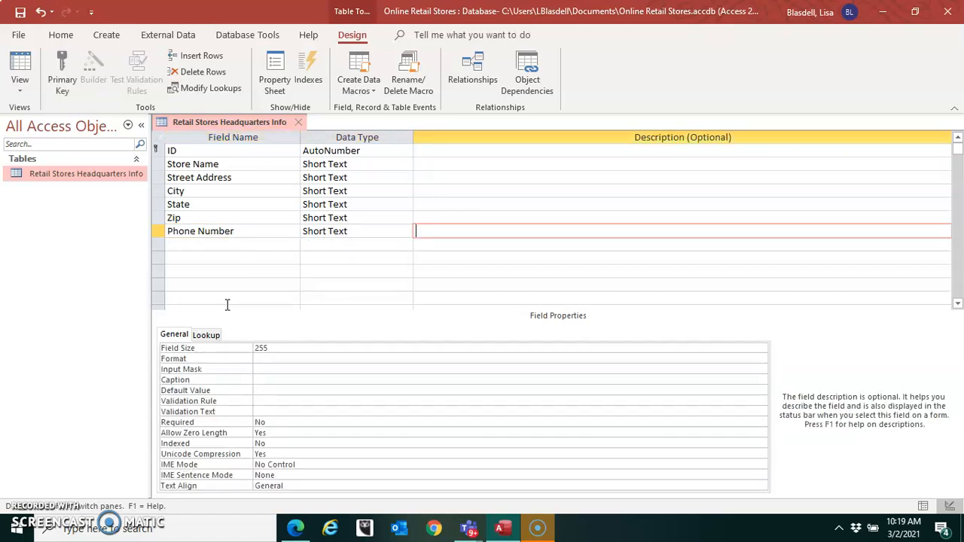
pyautogui.press('Tab')
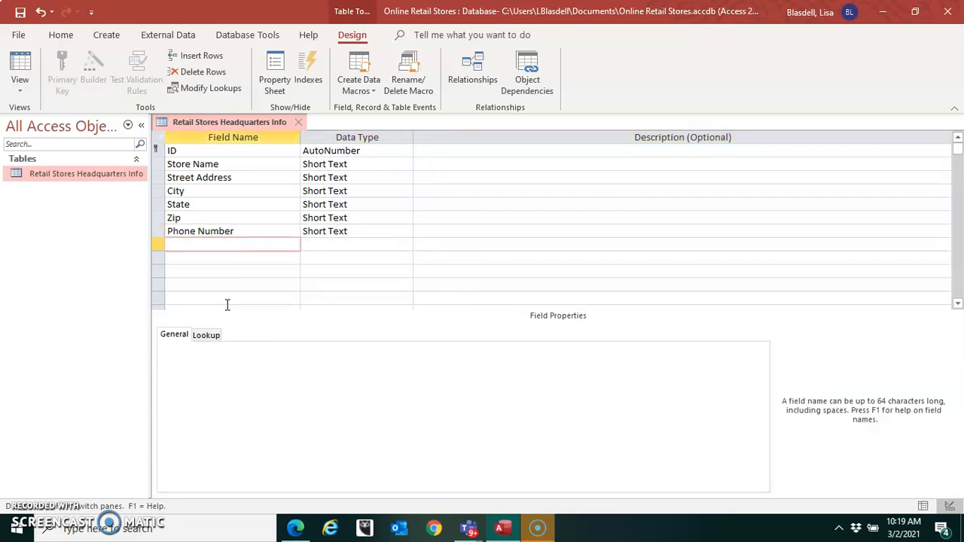
# - Add a Web Site field with the Hyperlink data type below Phone Number
pyautogui.write('Web Site')
pyautogui.press('Tab')
pyautogui.write('h')
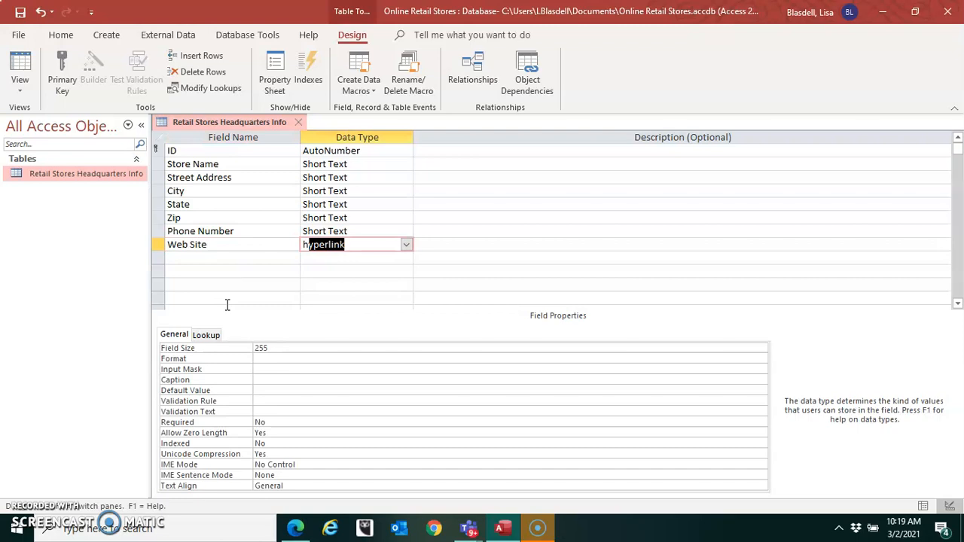
pyautogui.press('Tab')
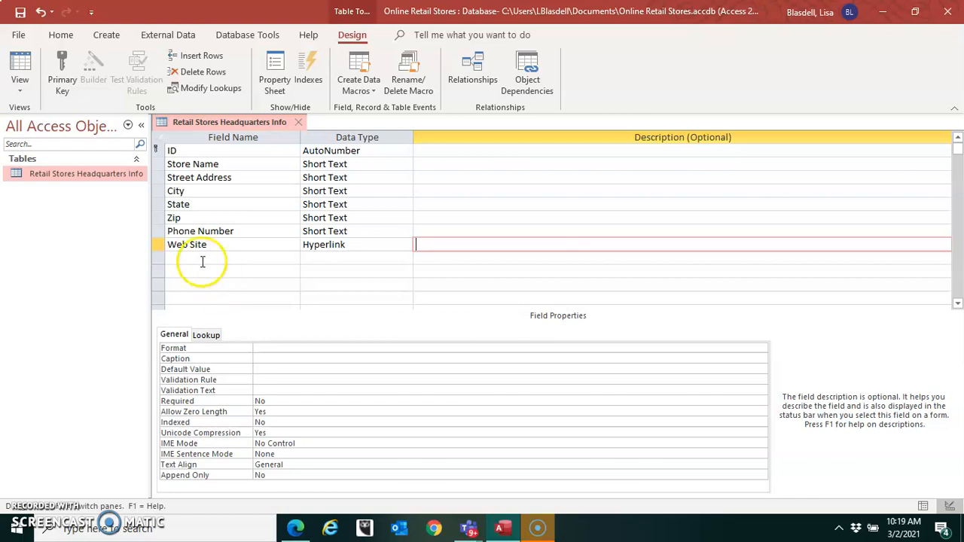
# - Start the Input Mask Wizard for the Phone Number field, saving the table first
pyautogui.click(362, 231)
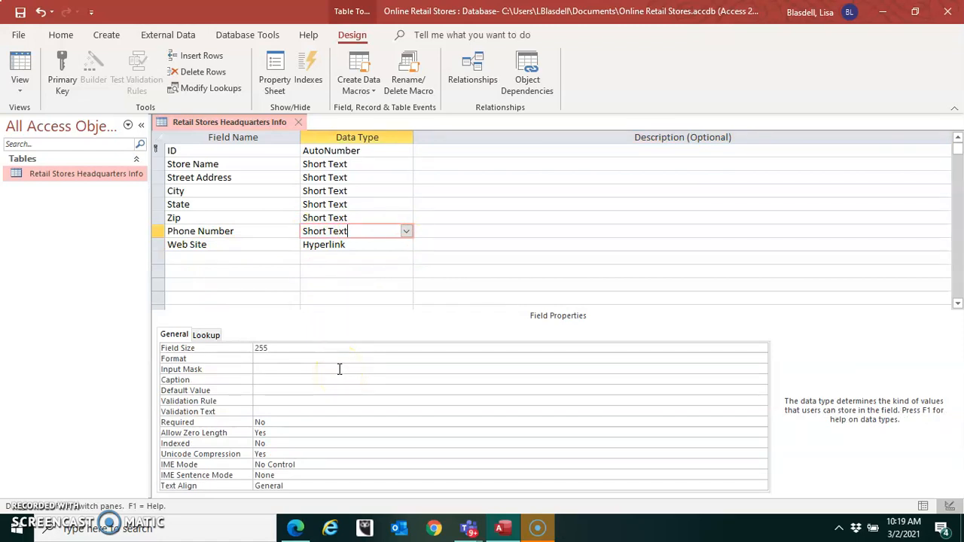
pyautogui.click(265, 369)
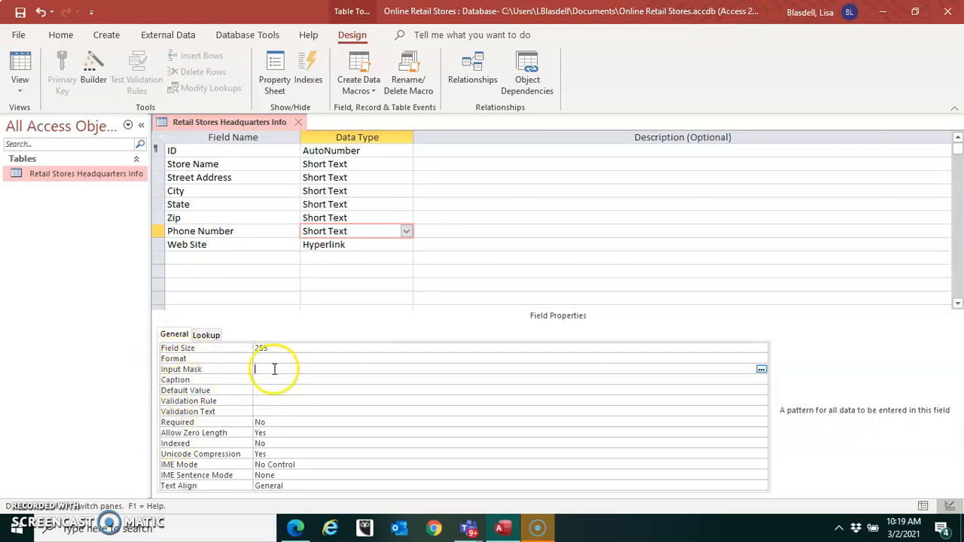
pyautogui.click(761, 370)
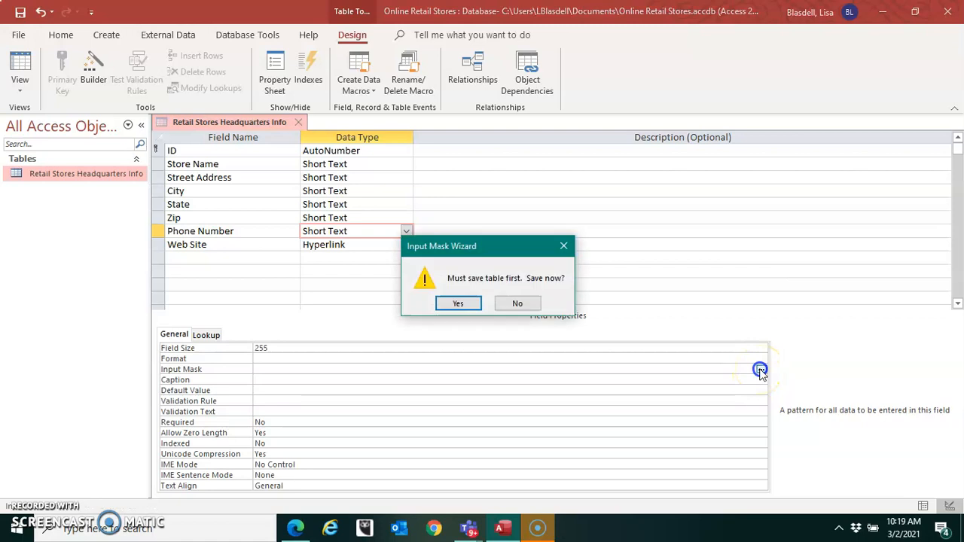
pyautogui.click(456, 305)
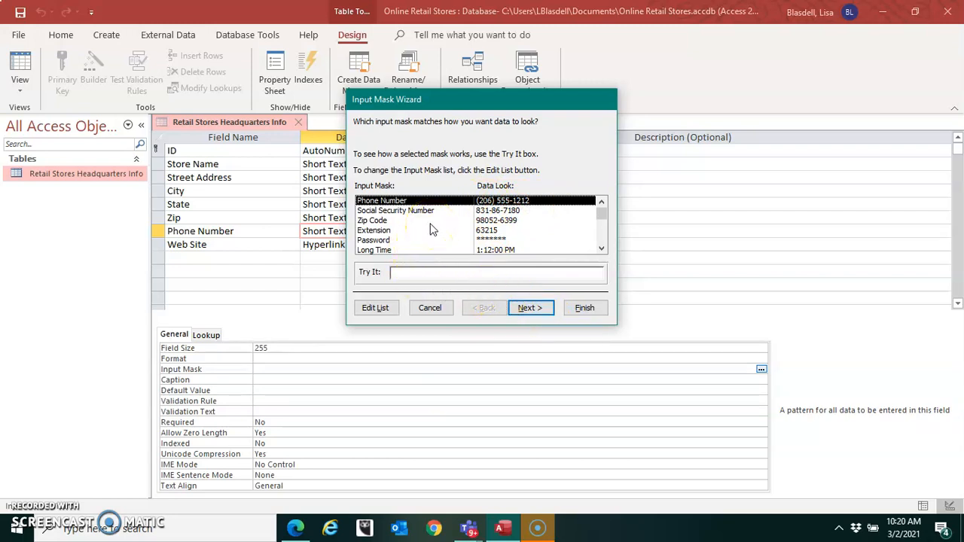
# - Look through the available input masks and choose the Phone Number mask
pyautogui.moveTo(602, 208); pyautogui.dragTo(602, 251)
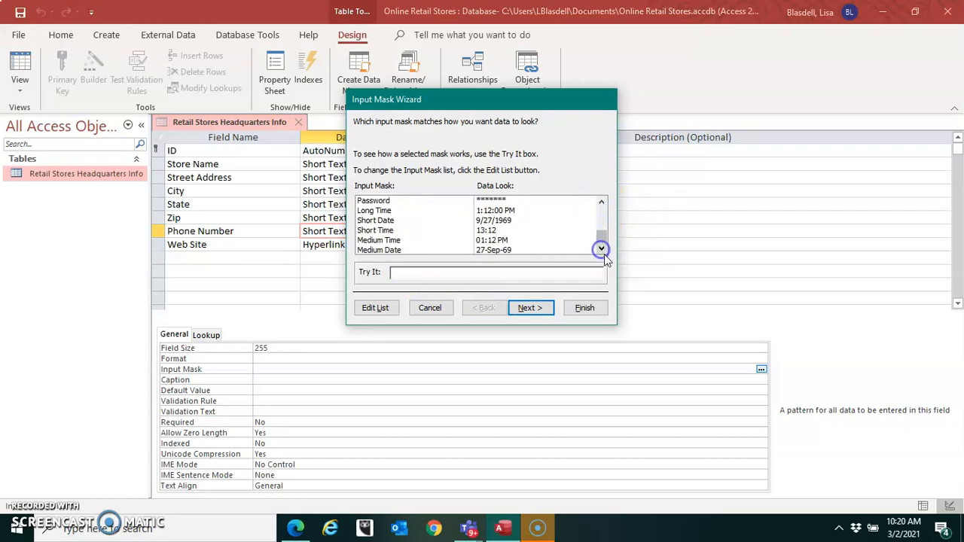
pyautogui.click(602, 202)
pyautogui.click(602, 202)
pyautogui.click(603, 202)
pyautogui.click(602, 202)
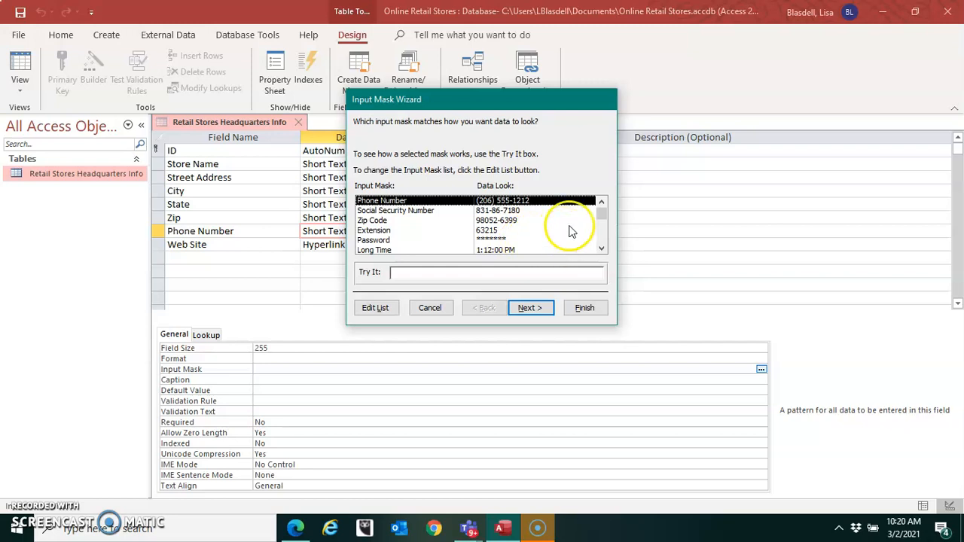
pyautogui.click(601, 202)
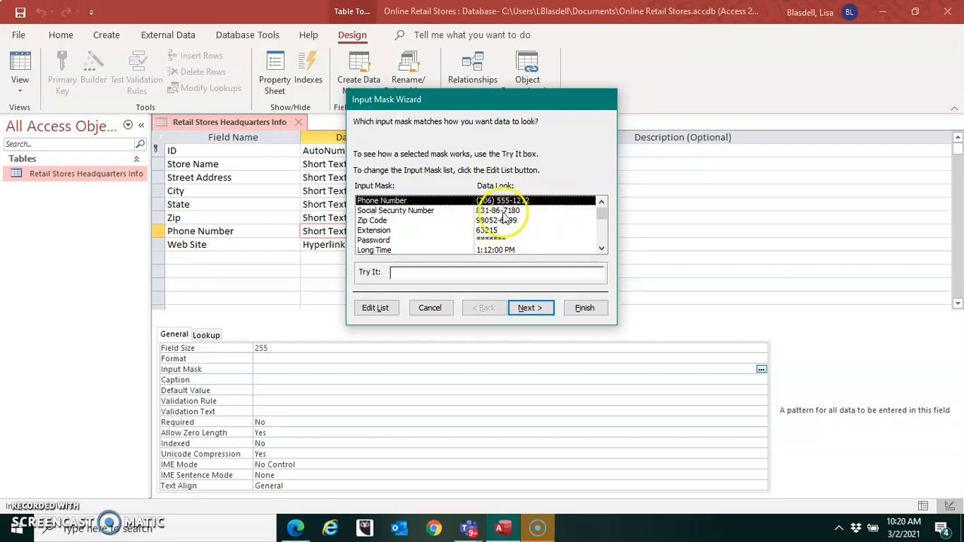
pyautogui.click(530, 308)
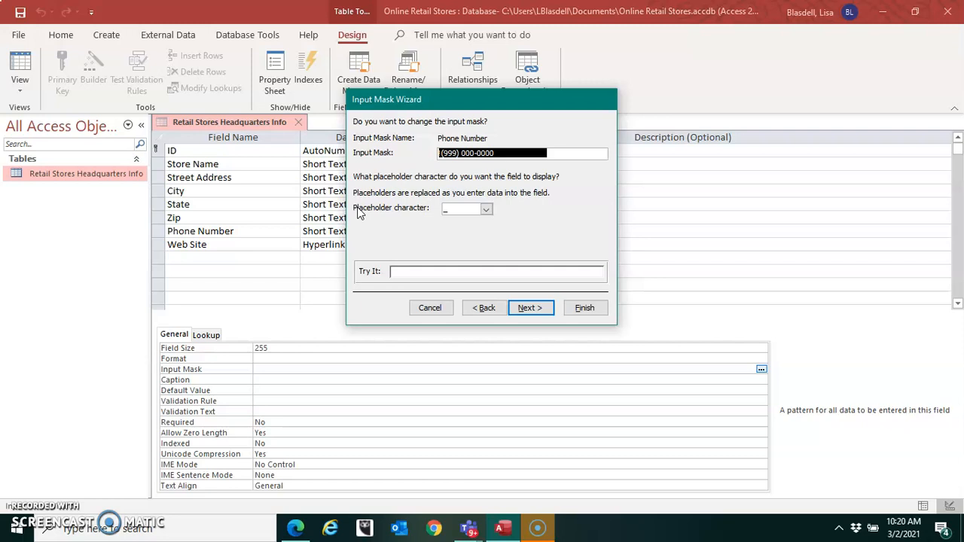
# - Complete the phone mask with the underscore placeholder, storing the data without the symbols in the mask
pyautogui.click(486, 210)
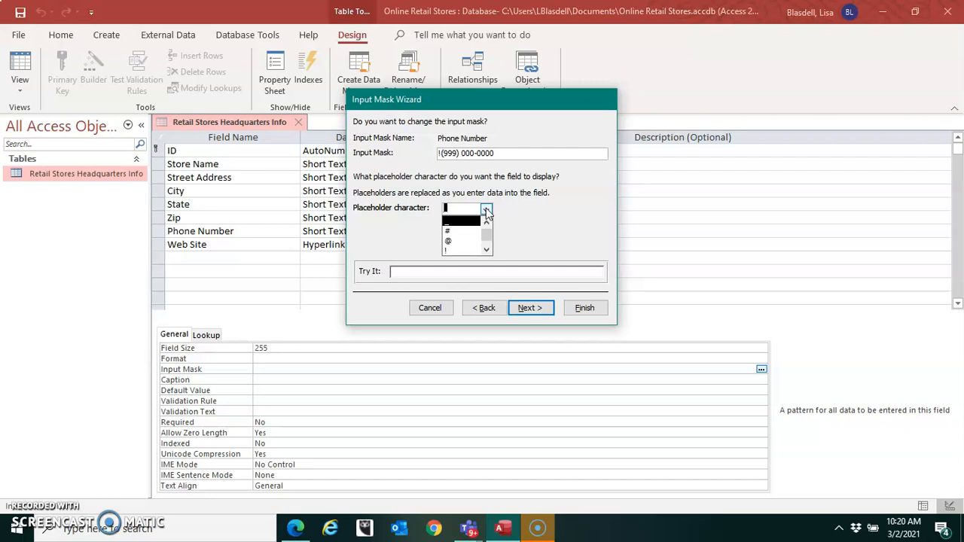
pyautogui.click(538, 214)
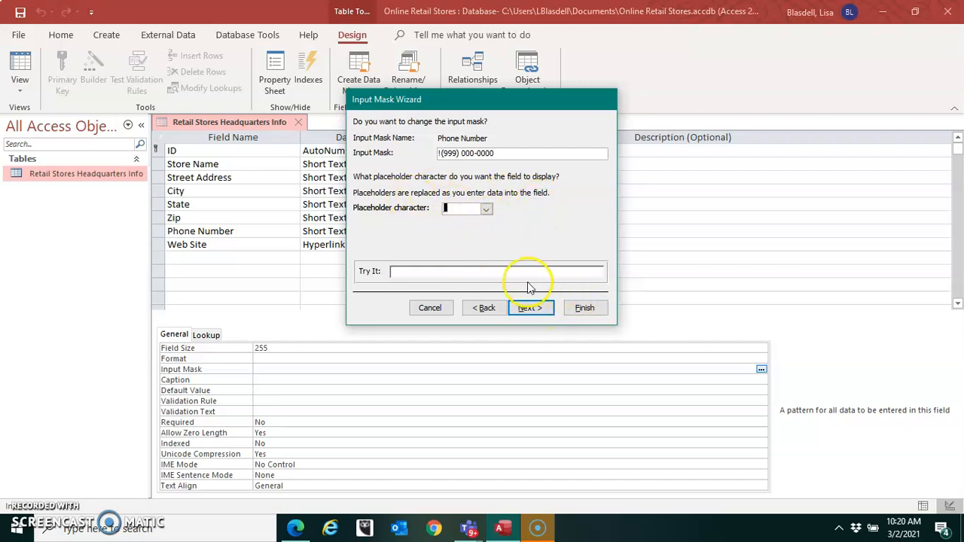
pyautogui.click(533, 315)
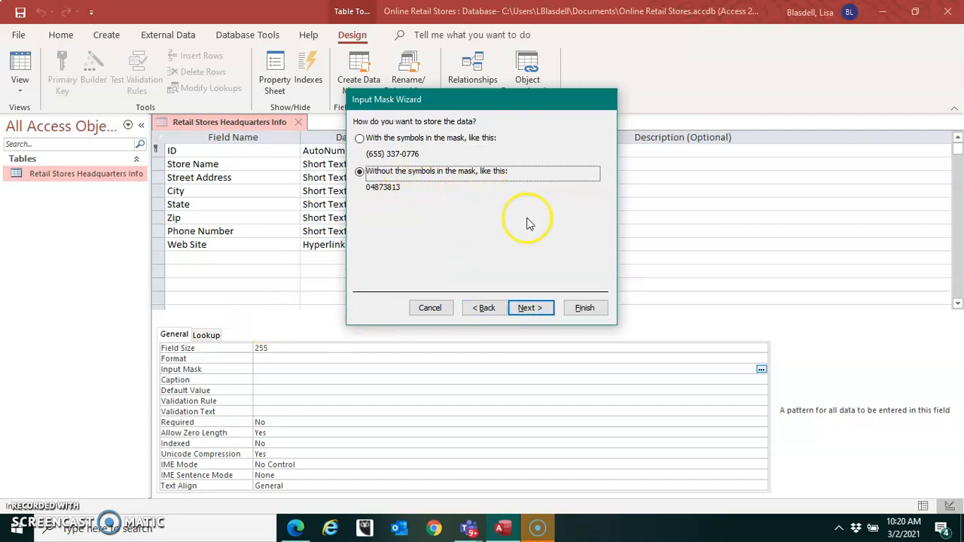
pyautogui.click(532, 308)
pyautogui.click(588, 307)
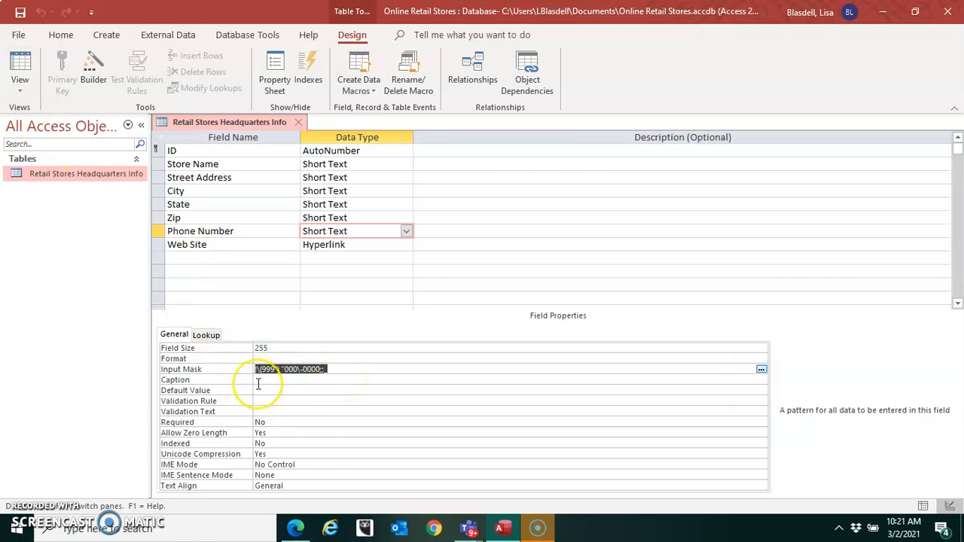
pyautogui.click(352, 390)
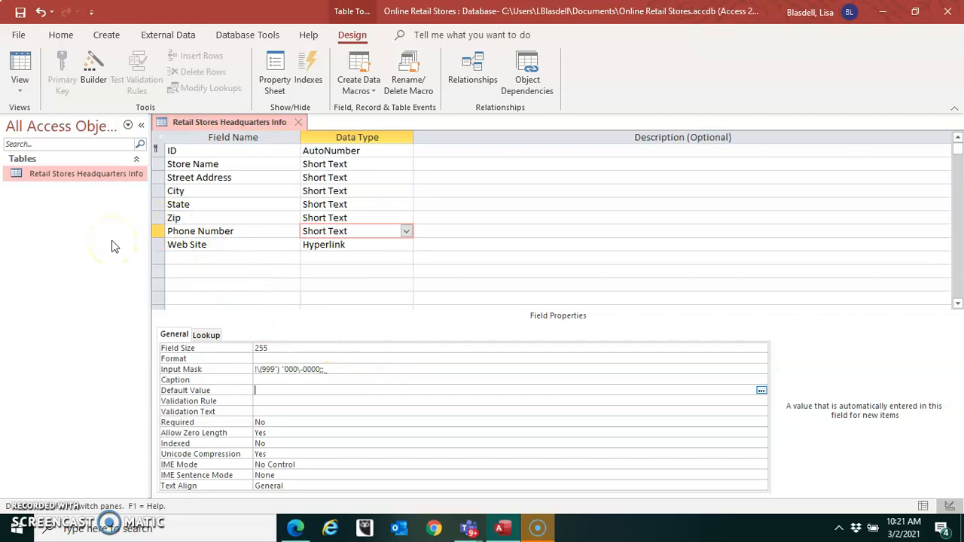
# - Switch the headquarters table to Datasheet View, saving the table's design changes
pyautogui.click(21, 89)
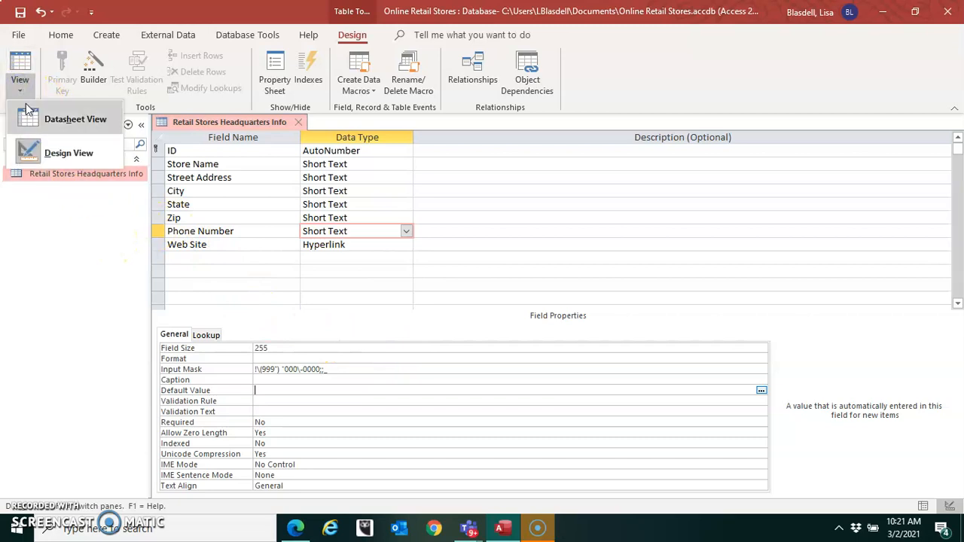
pyautogui.click(66, 190)
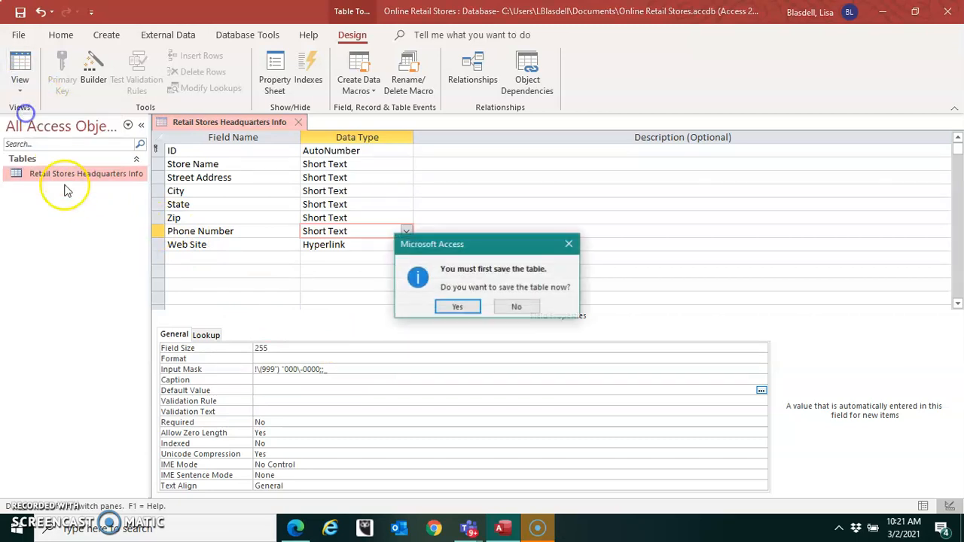
pyautogui.click(452, 306)
# - Enter Neiman Marcus as the Store Name of the first record
pyautogui.click(266, 153)
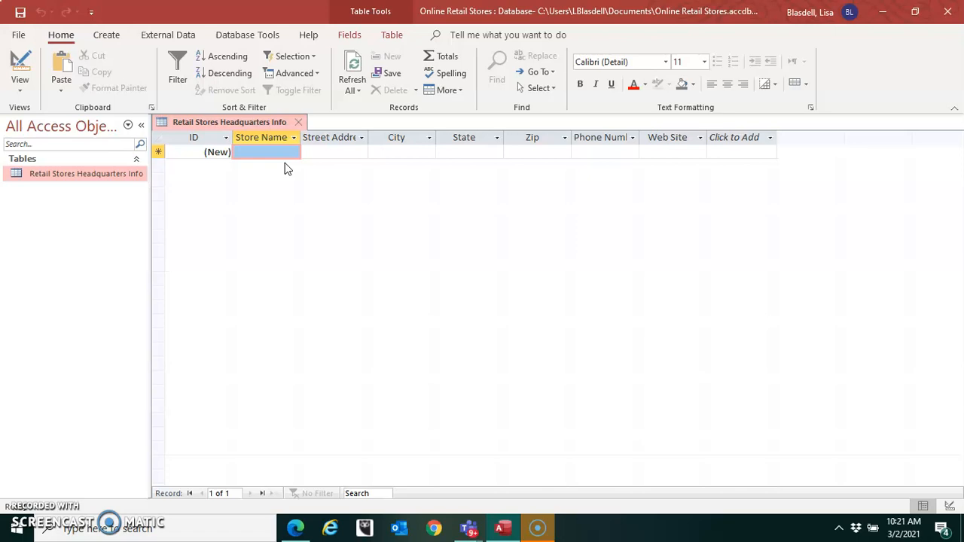
pyautogui.write('Nei')
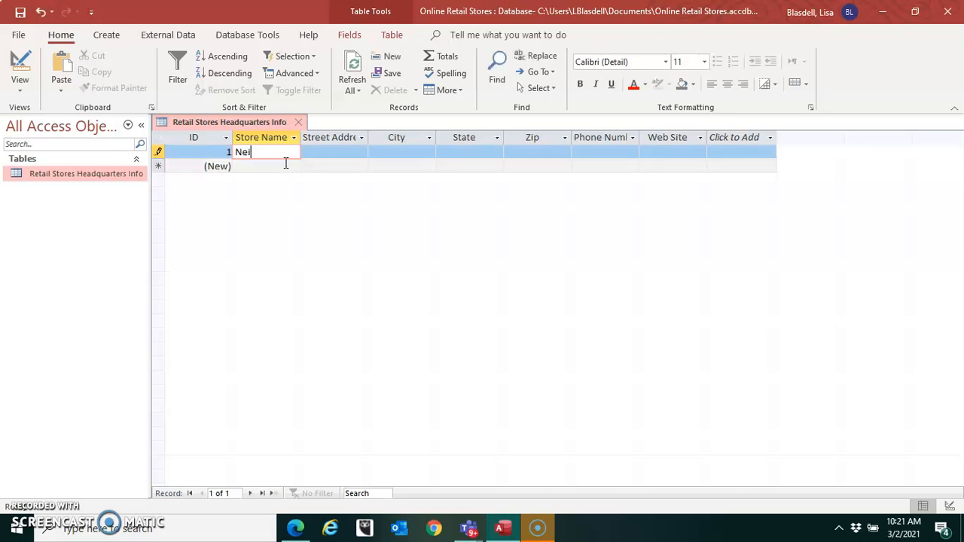
pyautogui.write('man Marcus')
pyautogui.press('Tab')
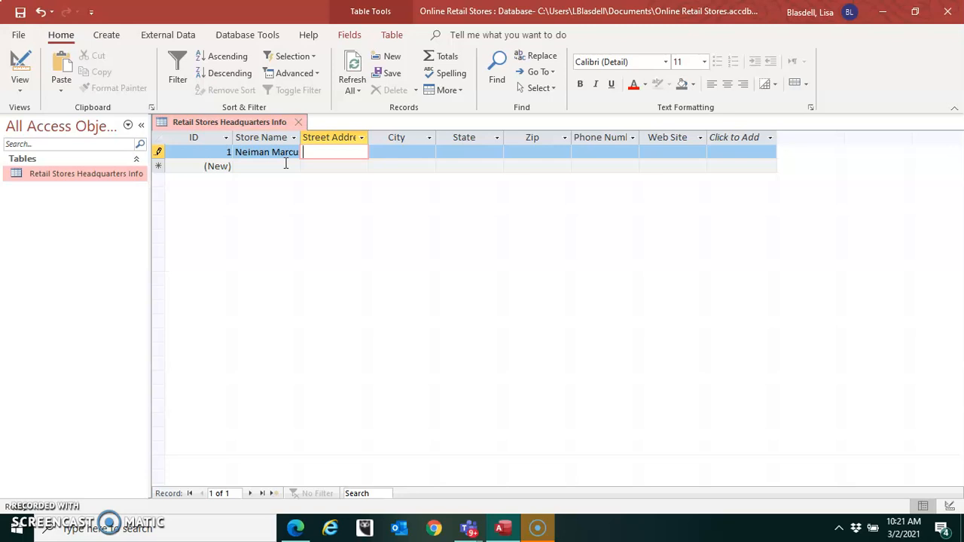
# - Fill in the Street Address of the Neiman Marcus record with the headquarters' street address
pyautogui.write('1618 ')
pyautogui.write('Main ')
pyautogui.write('S')
pyautogui.write('treet')
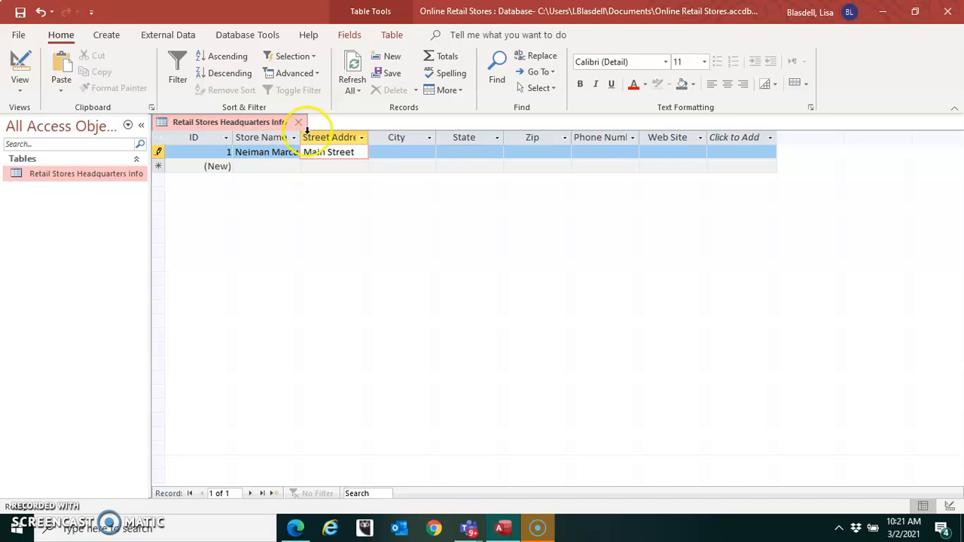
pyautogui.click(382, 151)
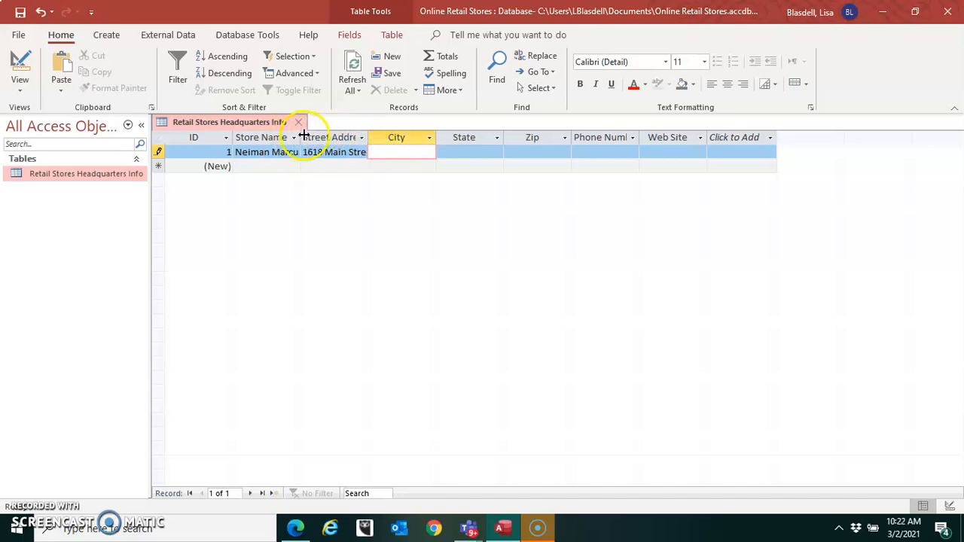
# - Widen the Store Name, Street Address, City, Phone Number and Web Site columns to fit their headings and contents
pyautogui.moveTo(301, 134); pyautogui.dragTo(336, 135)
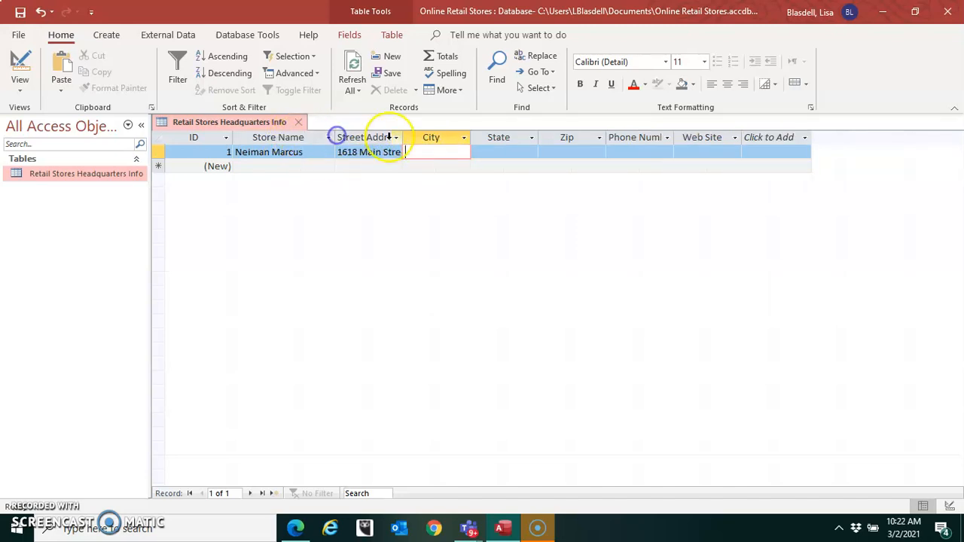
pyautogui.moveTo(404, 137); pyautogui.dragTo(463, 137)
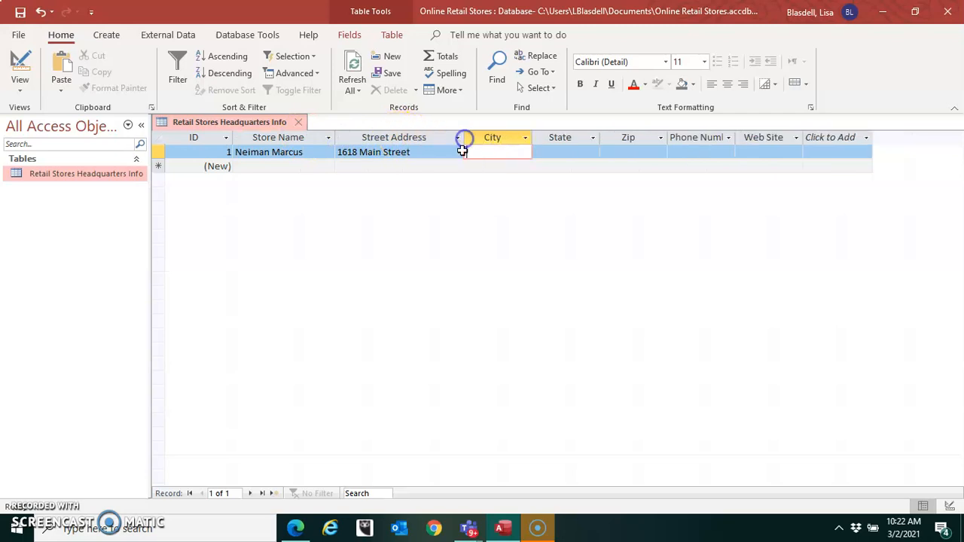
pyautogui.moveTo(532, 137); pyautogui.dragTo(566, 137)
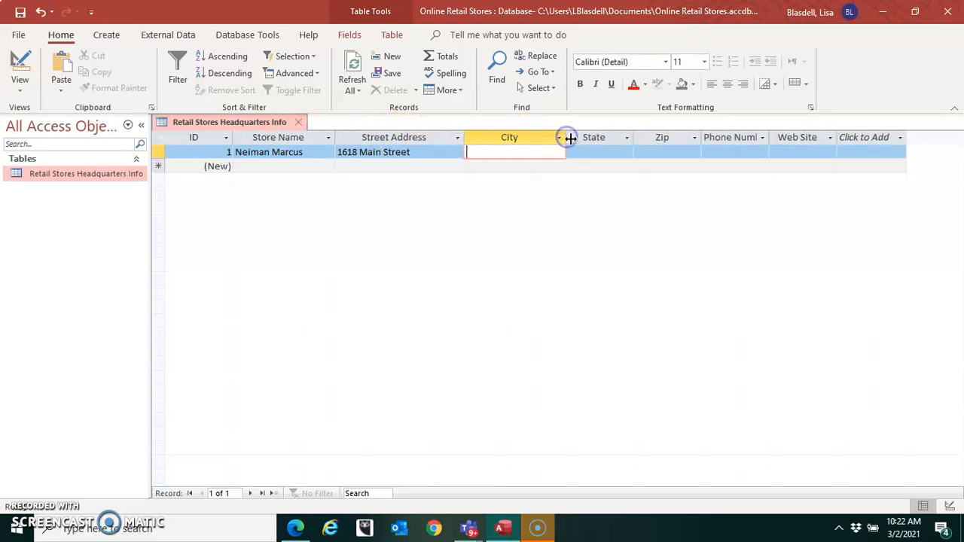
pyautogui.moveTo(770, 138); pyautogui.dragTo(788, 137)
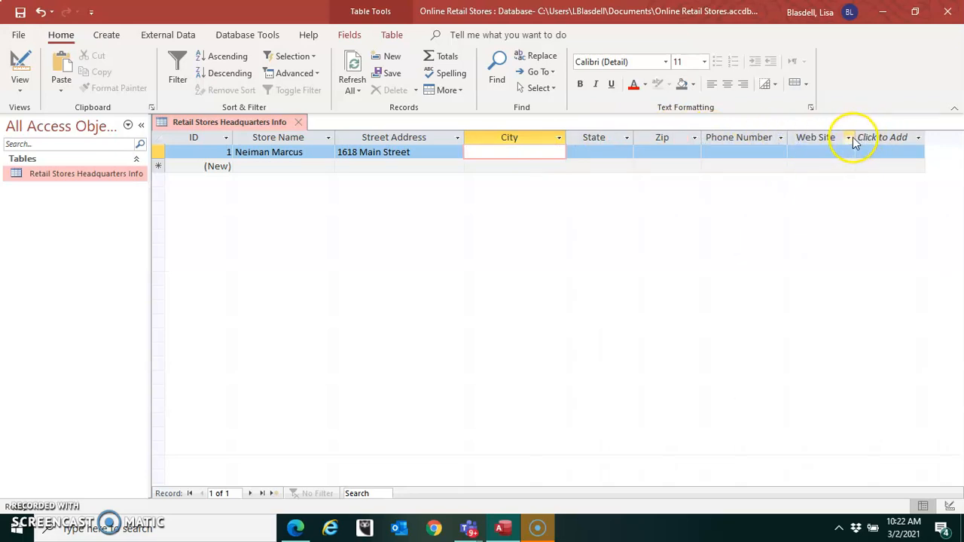
pyautogui.click(864, 140)
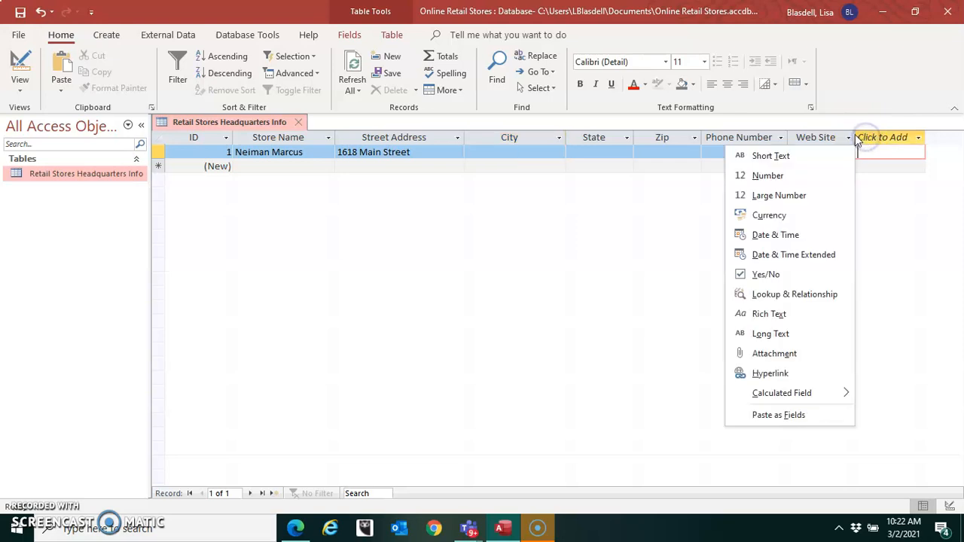
pyautogui.click(855, 135)
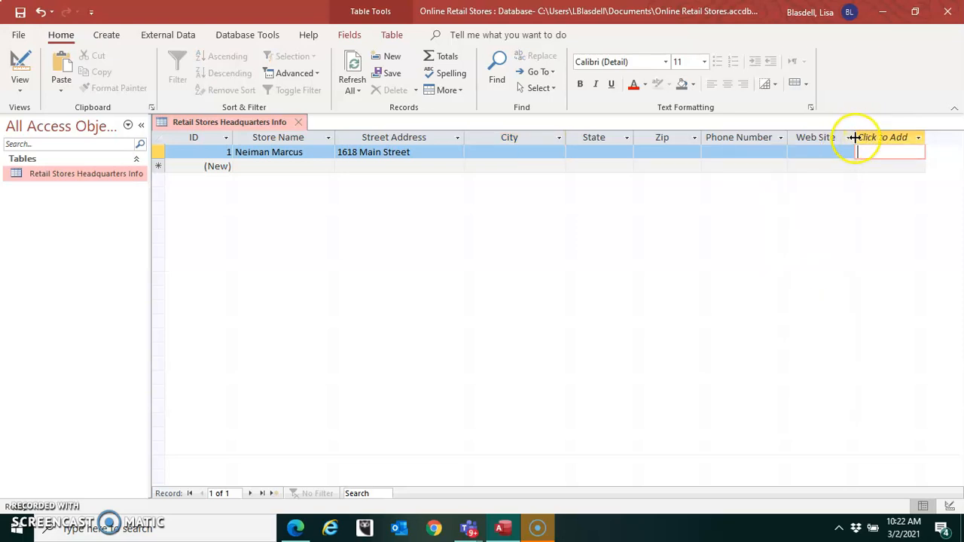
pyautogui.moveTo(855, 137); pyautogui.dragTo(883, 137)
pyautogui.click(886, 137)
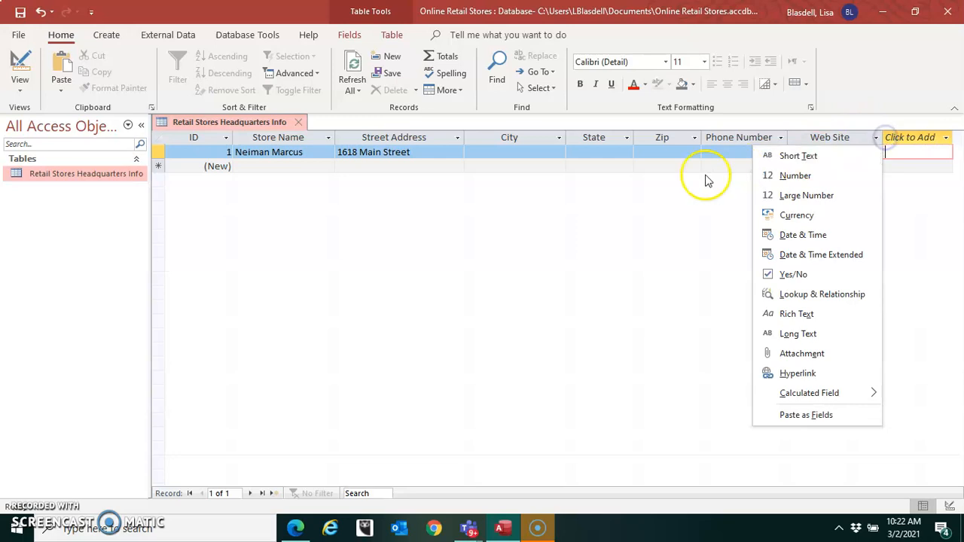
# - Fill in the City, State and Zip fields of the Neiman Marcus record
pyautogui.click(512, 154)
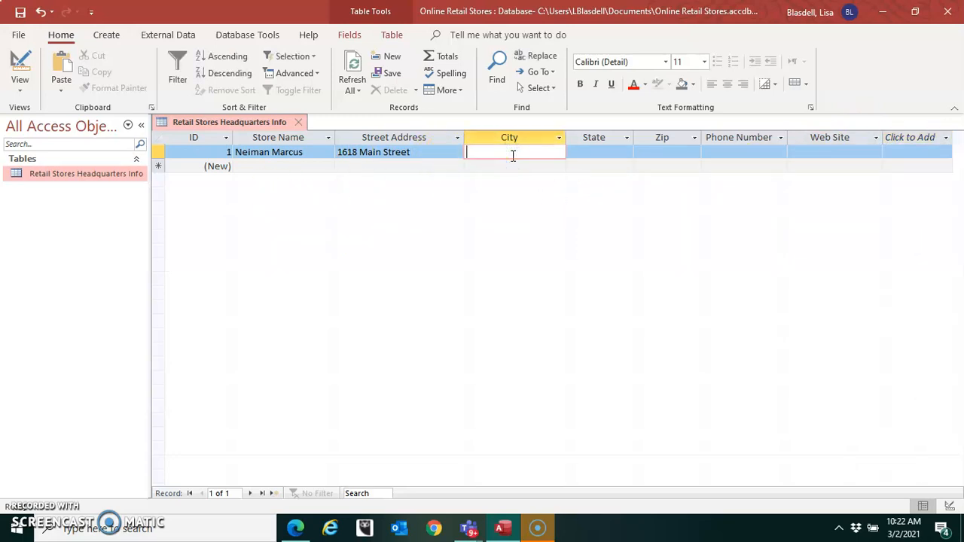
pyautogui.write('Dalla')
pyautogui.press('Tab')
pyautogui.write('TX')
pyautogui.press('Tab')
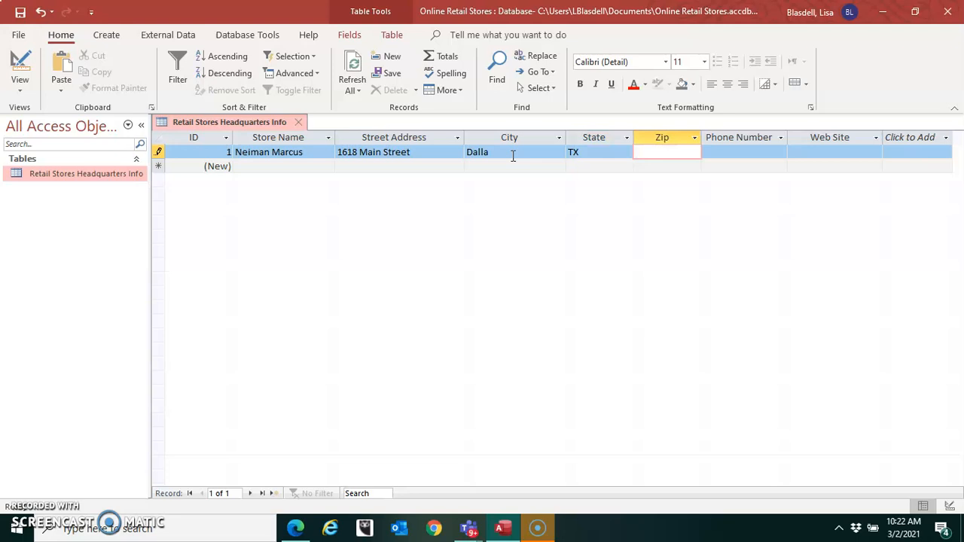
pyautogui.write('75201')
pyautogui.press('Tab')
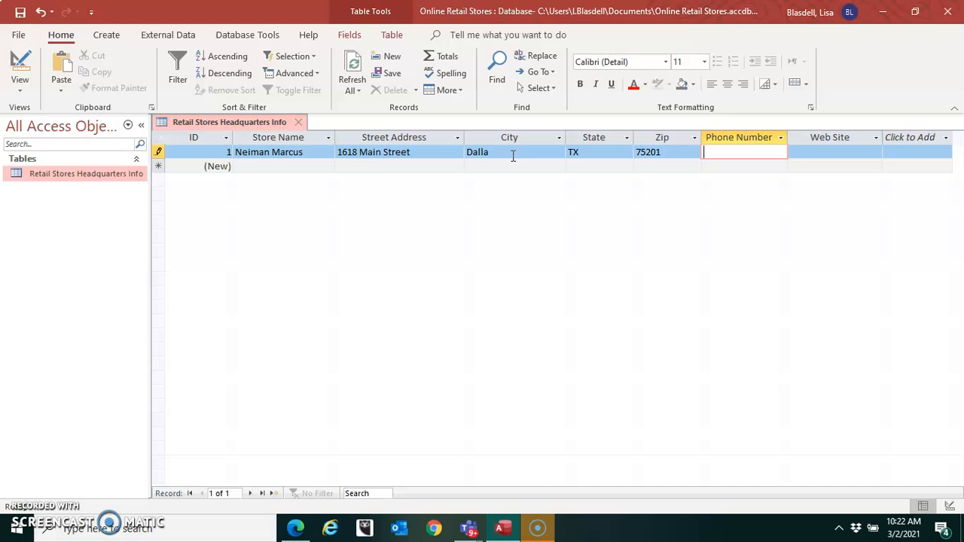
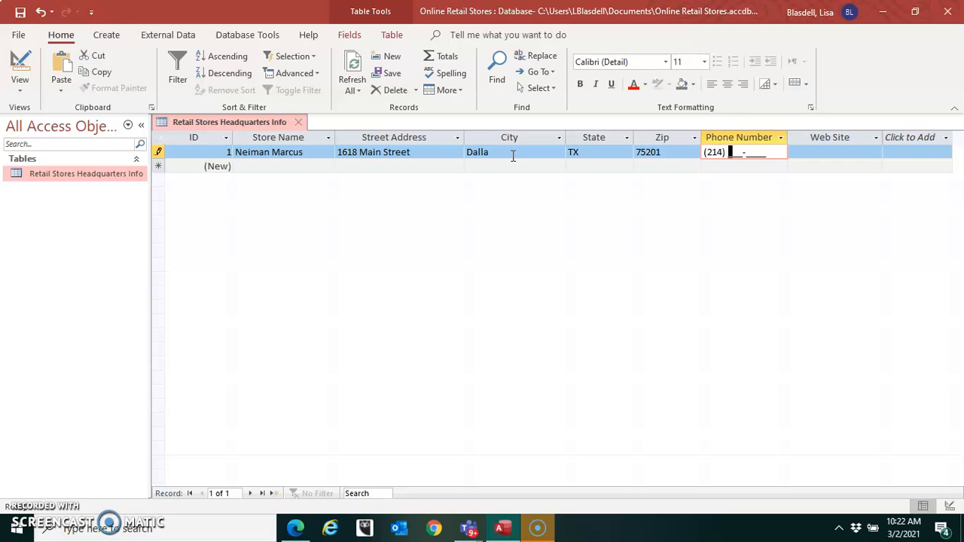
# - Enter the headquarters' phone number through the input mask in the Neiman Marcus record
pyautogui.press('Tab')
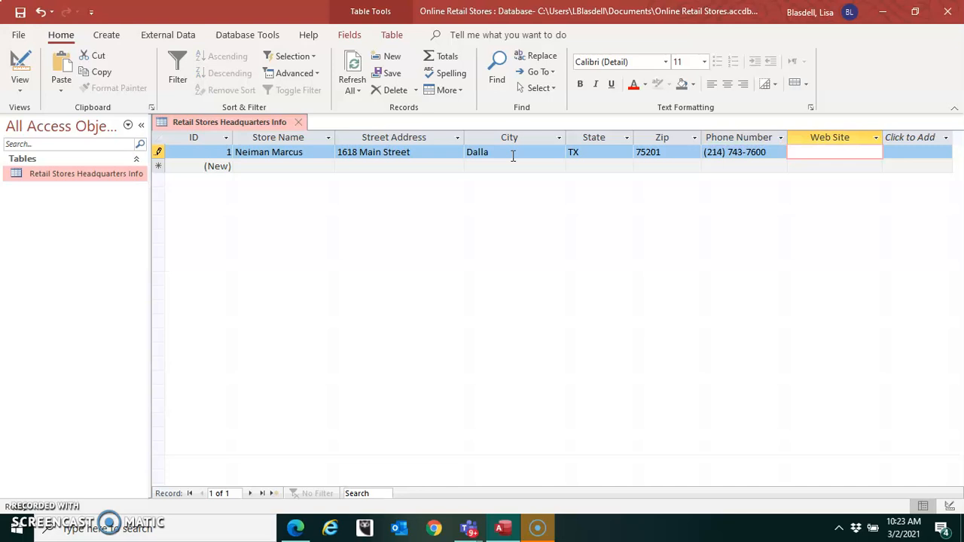
# - Enter neimanmarcus.com as the Web Site of the Neiman Marcus record
pyautogui.write('neim')
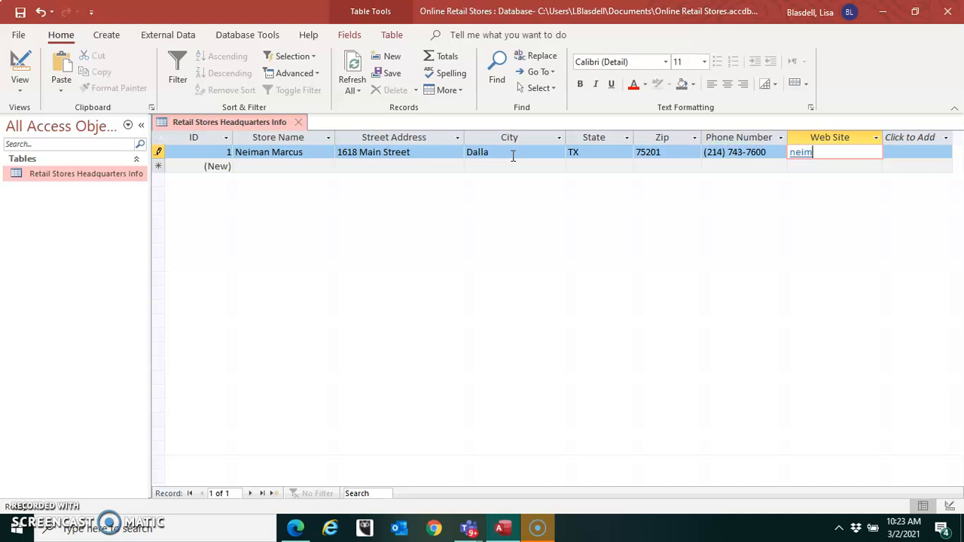
pyautogui.write('anmar')
pyautogui.write('us.com')
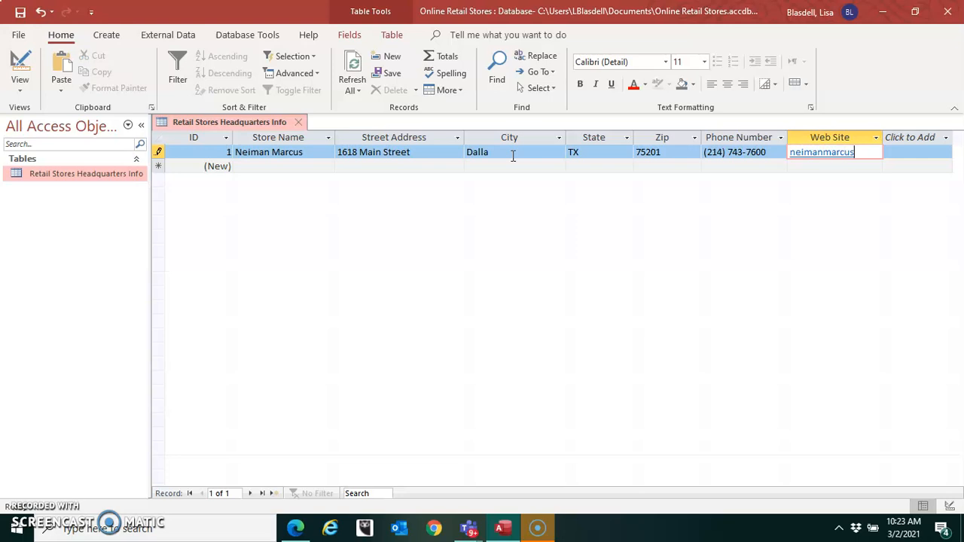